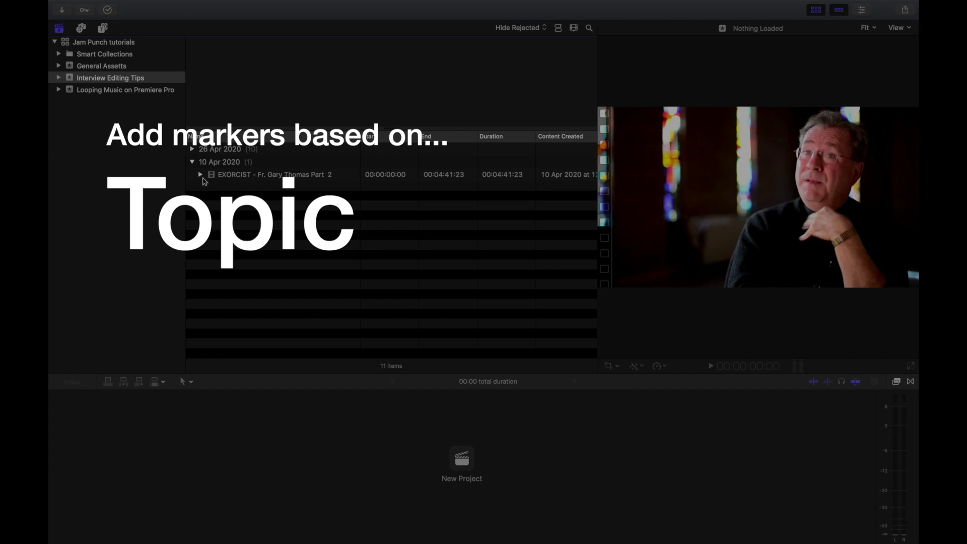
- Load the interview clip into the viewer, jump to its denominations marker, then reselect the whole clip
click(201, 175)
click(246, 175)
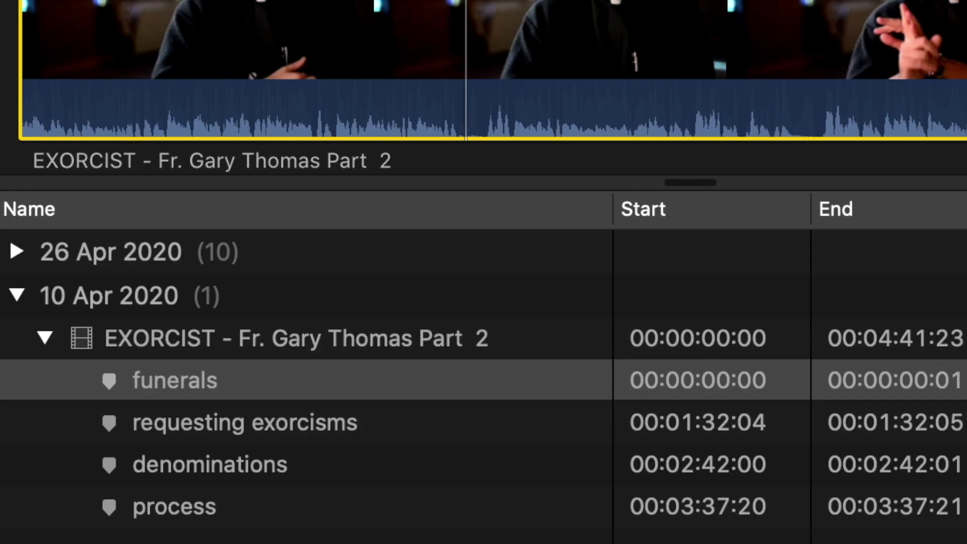
click(210, 464)
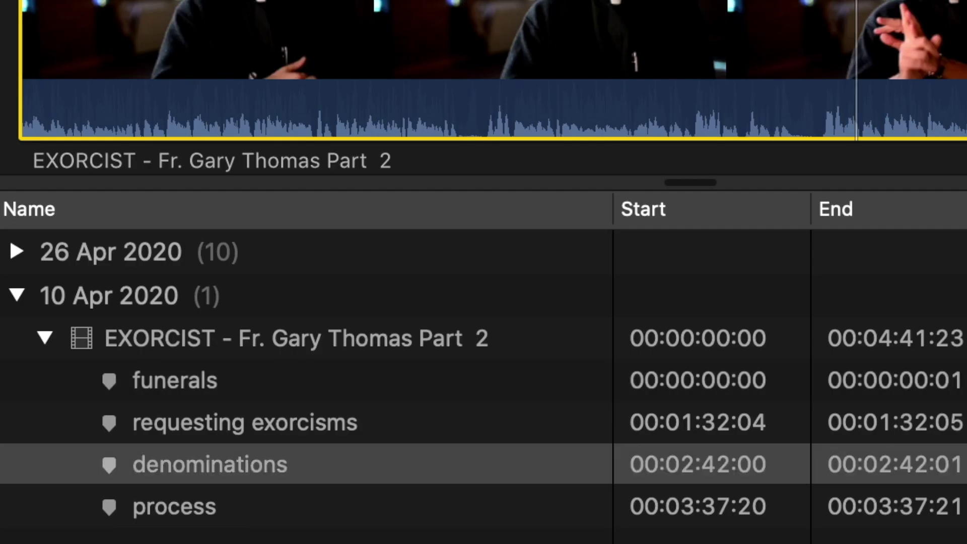
click(296, 338)
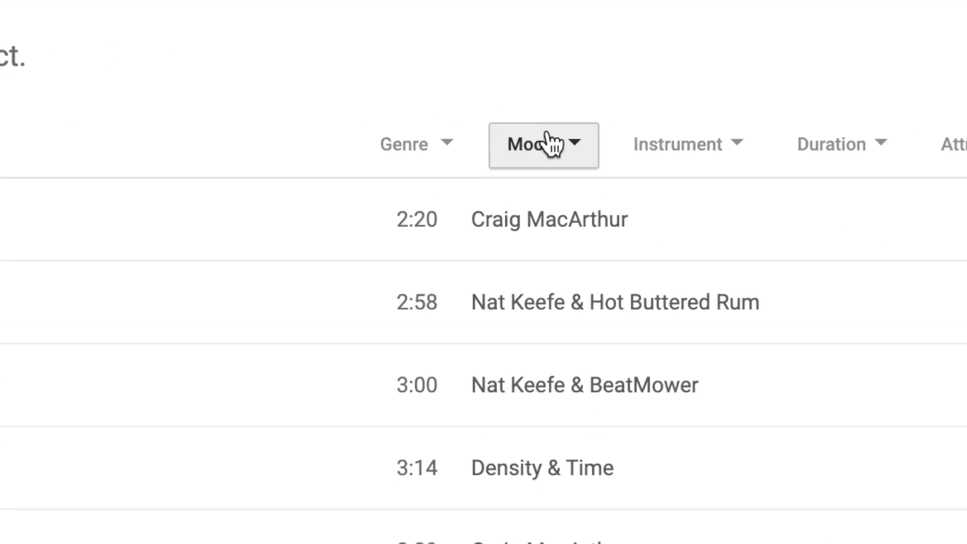
- Filter the Audio Library tracks to the Calm mood and Cinematic genre
click(500, 136)
click(562, 322)
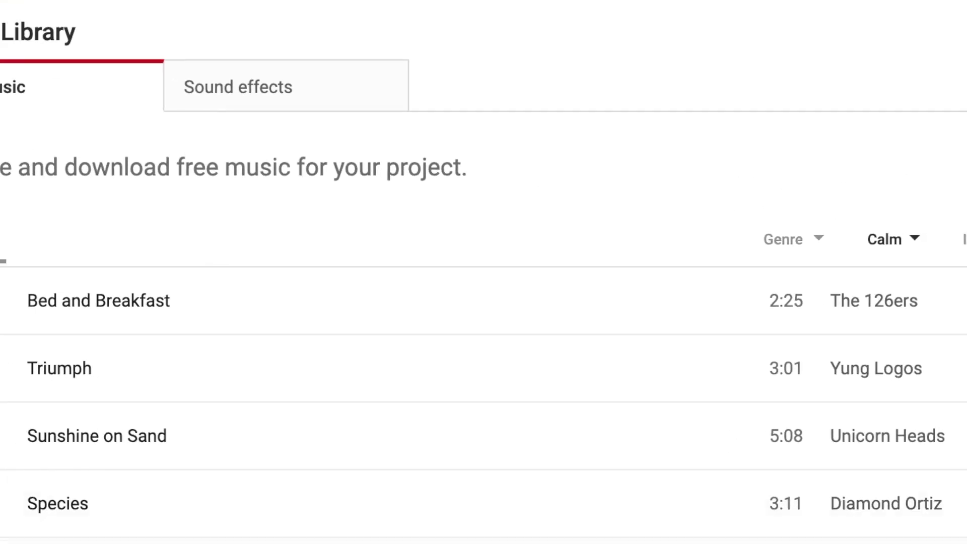
click(786, 236)
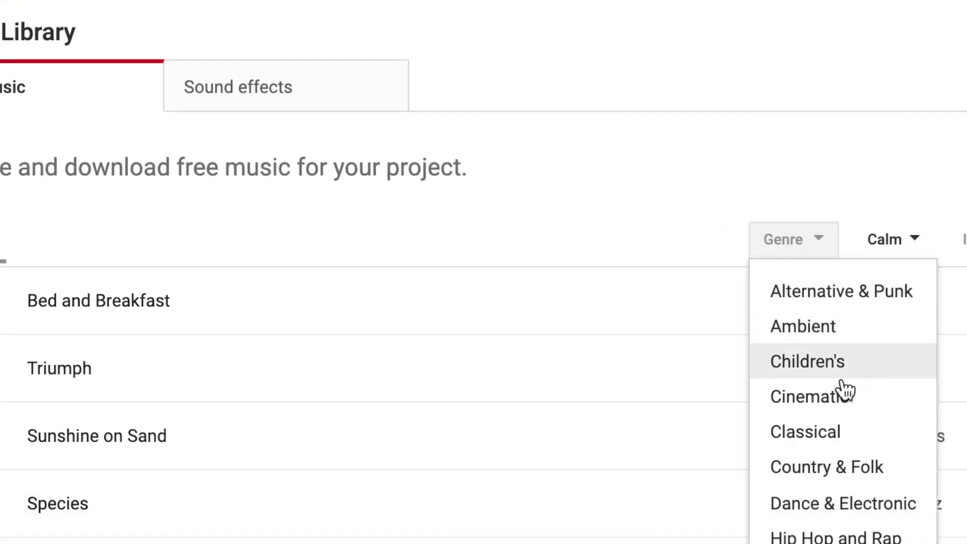
click(857, 399)
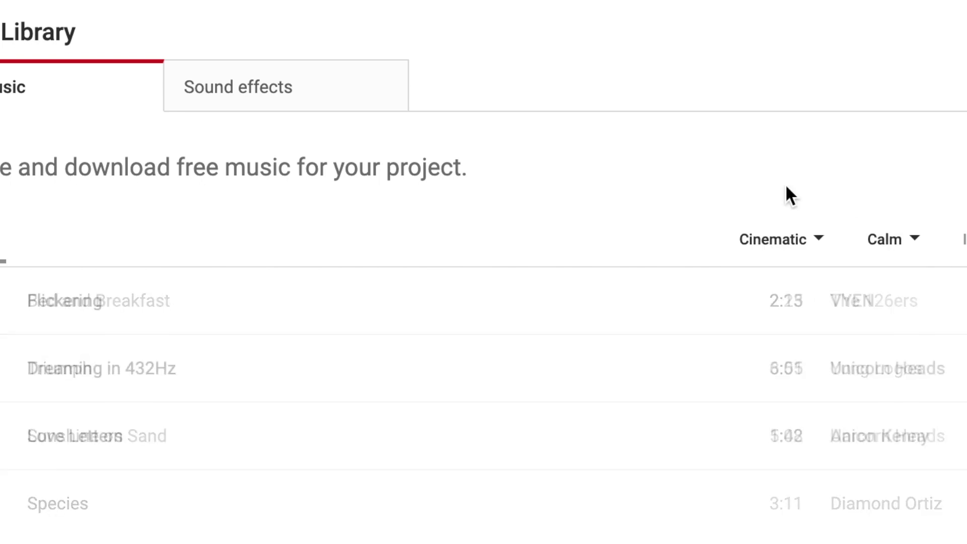
- Preview Flickering, then play Cavern and skip ahead in its preview
click(26, 21)
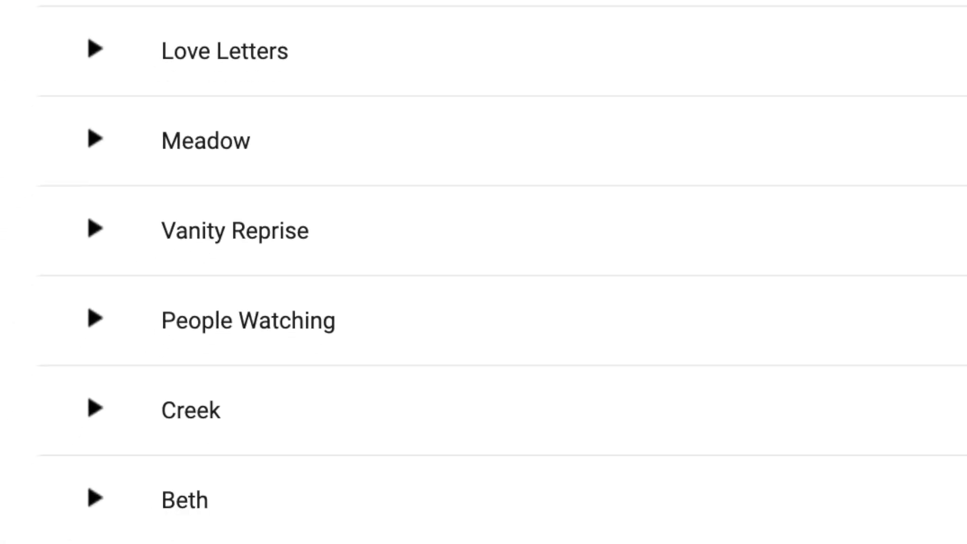
scroll(513, 202, down, 10)
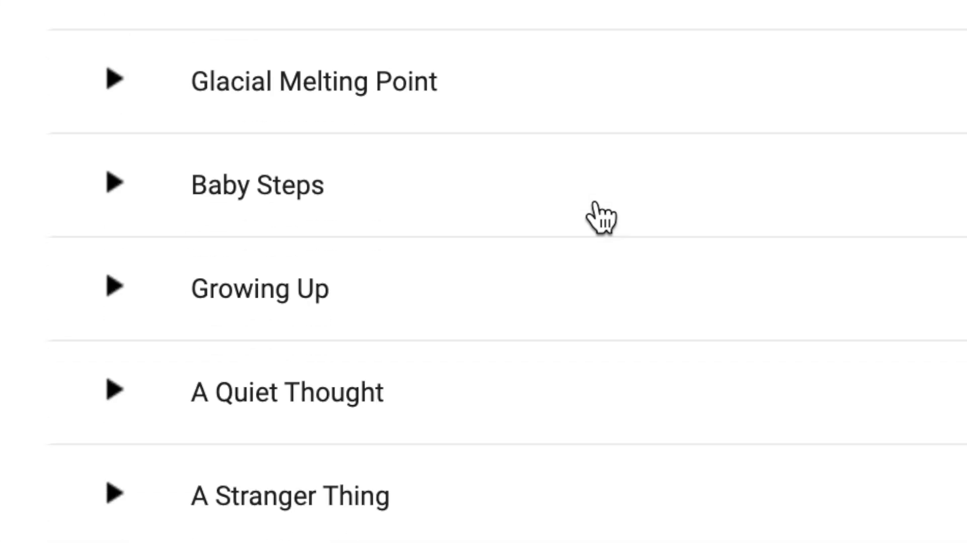
scroll(594, 203, down, 7)
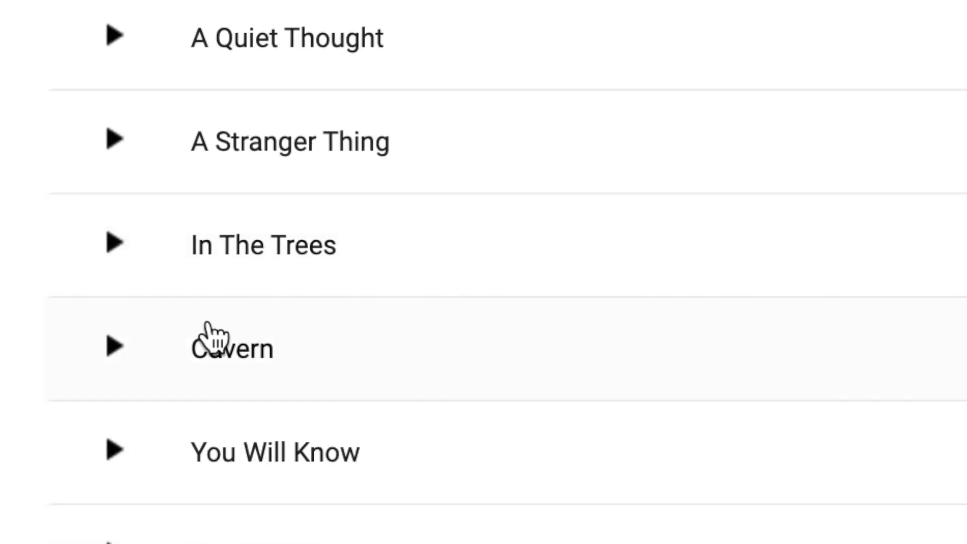
click(129, 348)
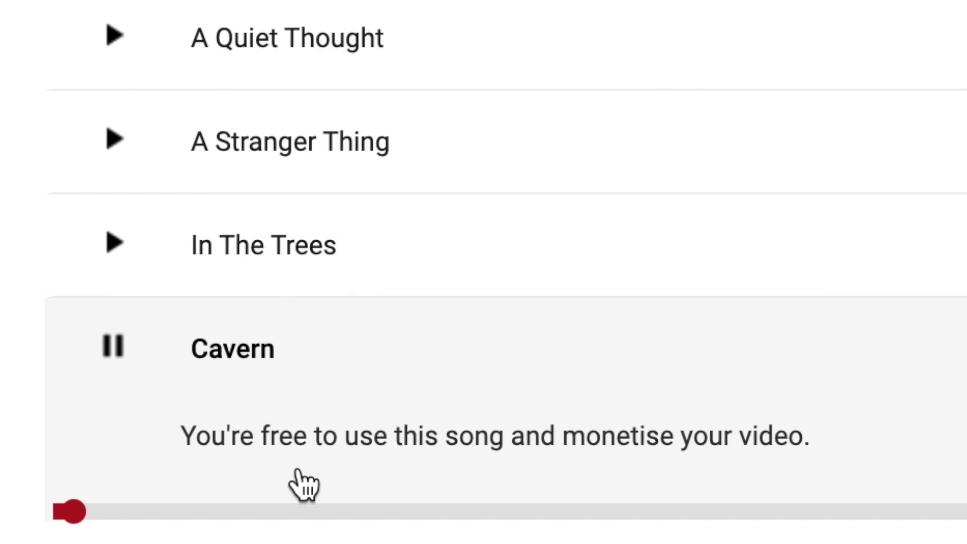
click(393, 512)
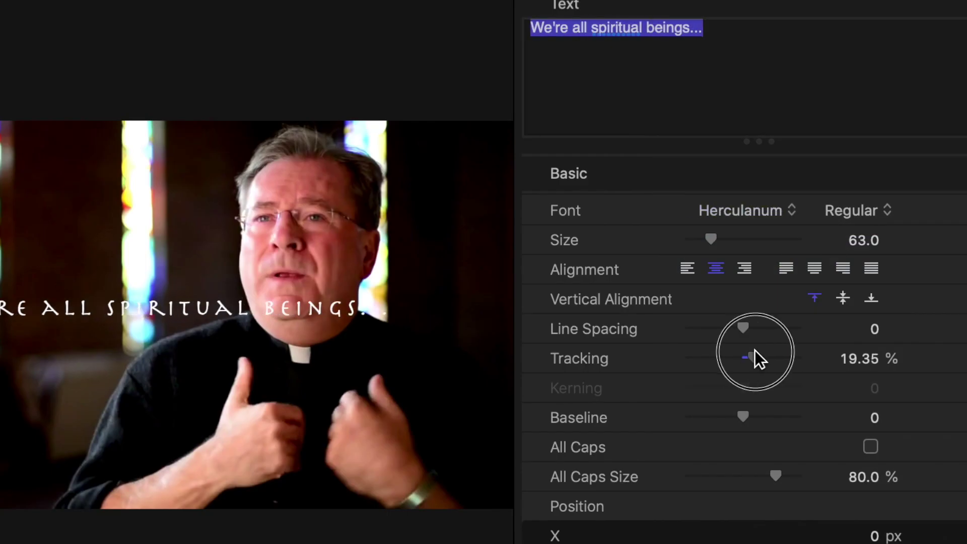
- Set the title text size to 80 and place the Custom generator under the opening titles
click(863, 239)
text(80)
key(Return)
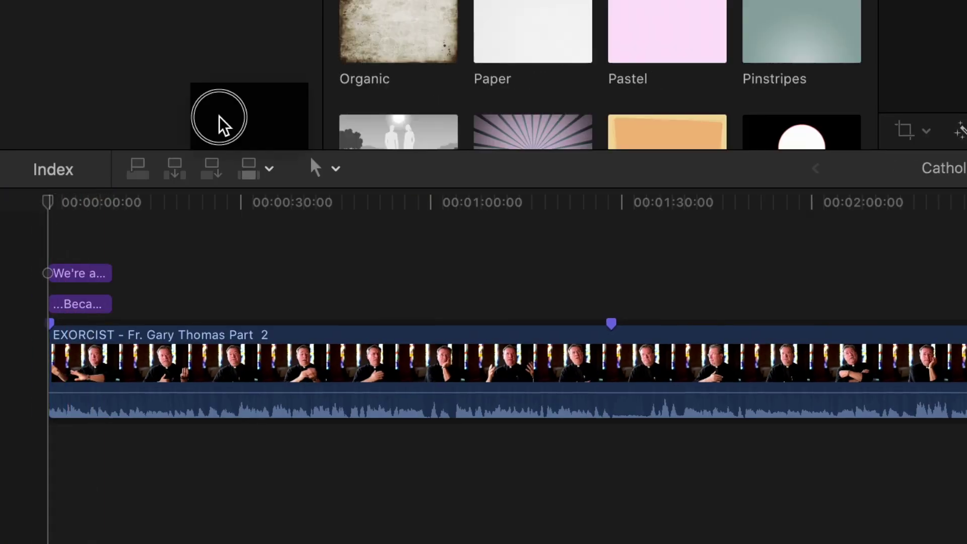
drag(224, 119, 75, 367)
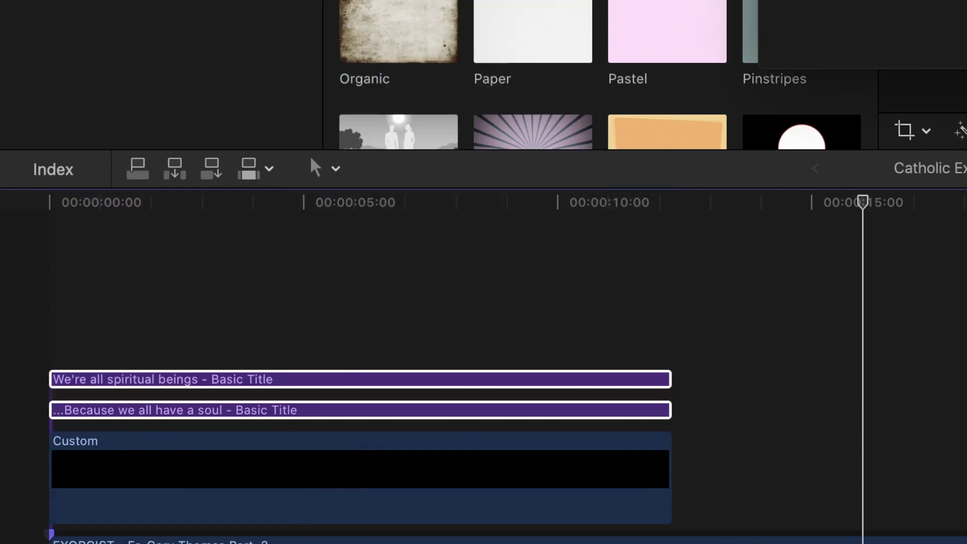
- Start the second title later, show its opacity animation, widen the viewer and play the titles
drag(164, 410, 416, 421)
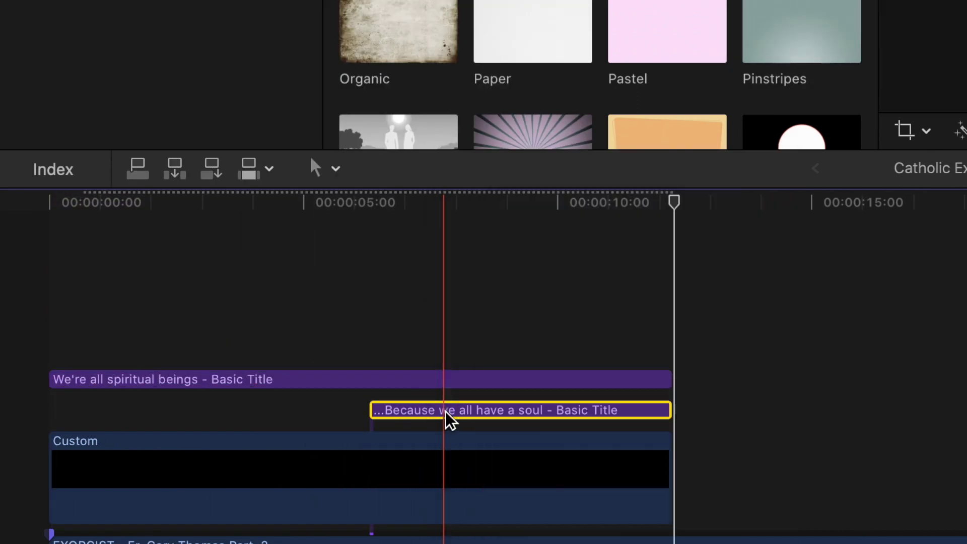
key(ctrl+v)
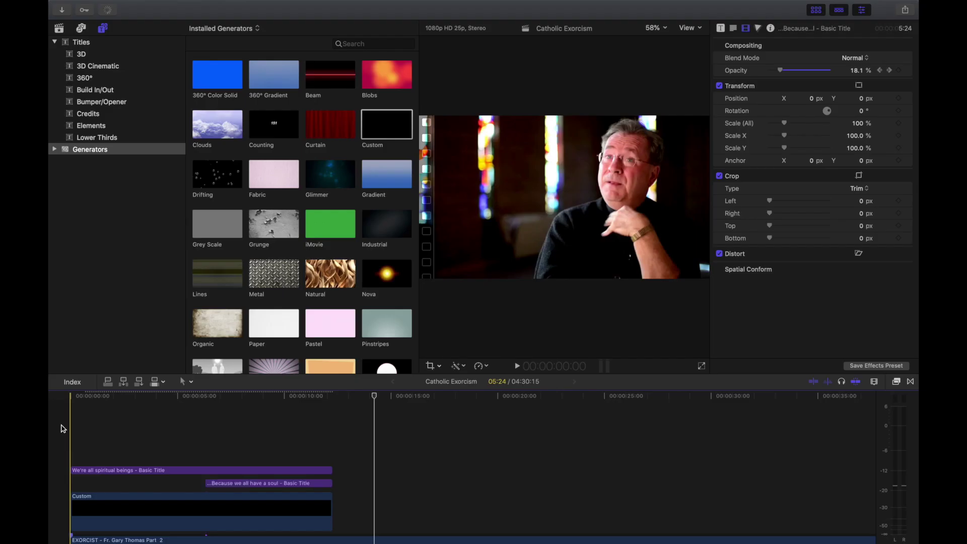
click(861, 11)
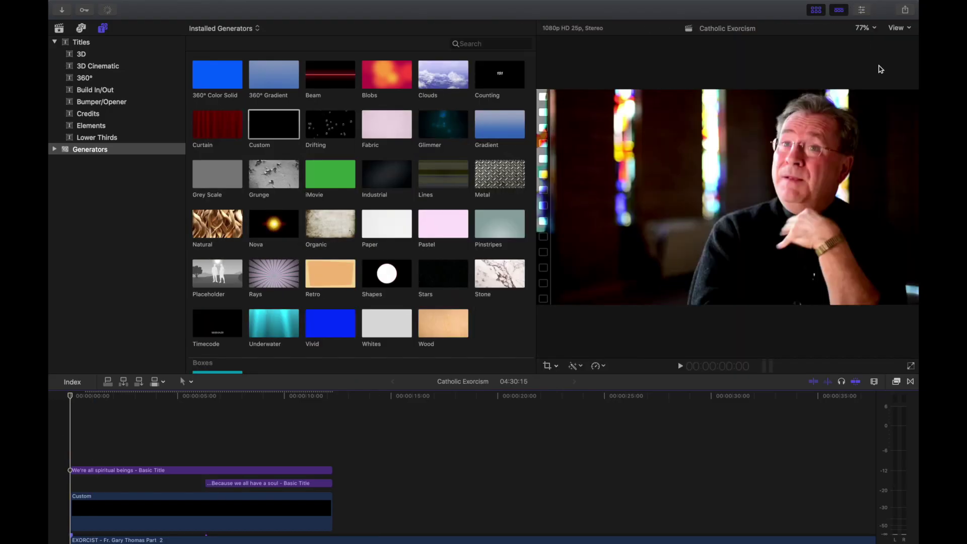
drag(535, 68, 417, 67)
key(space)
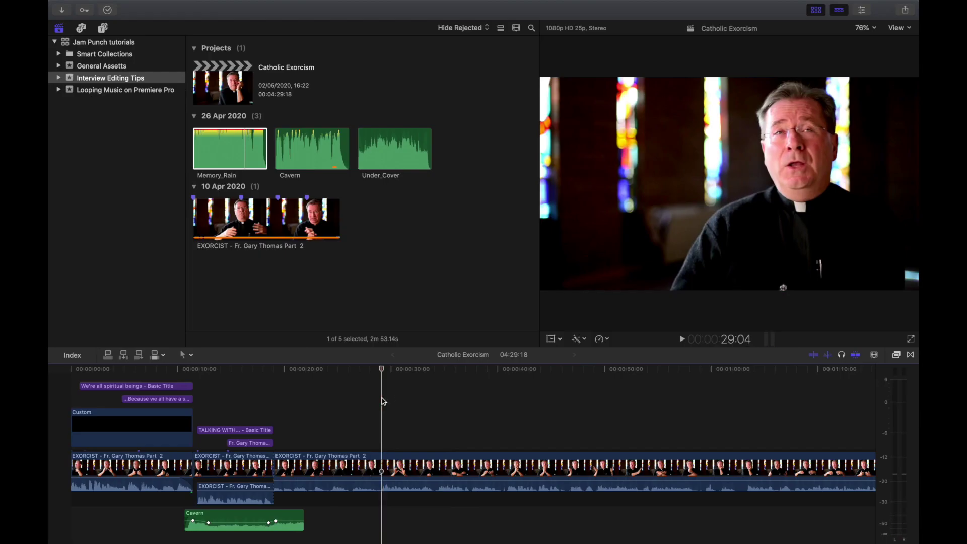
- Play back the edit from near 00:00:29
key(space)
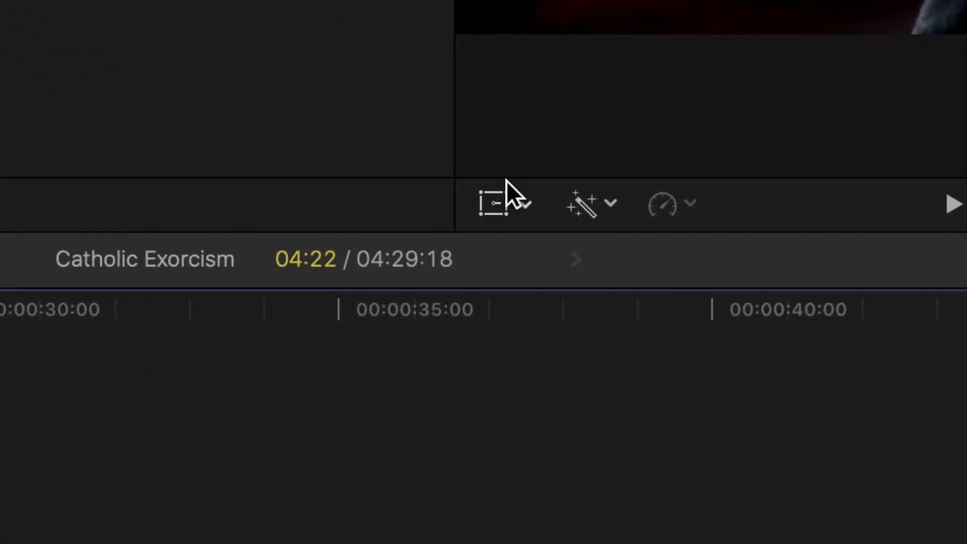
- Apply a Ken Burns crop to the interview shot, tightening and repositioning the End frame on the subject
click(550, 338)
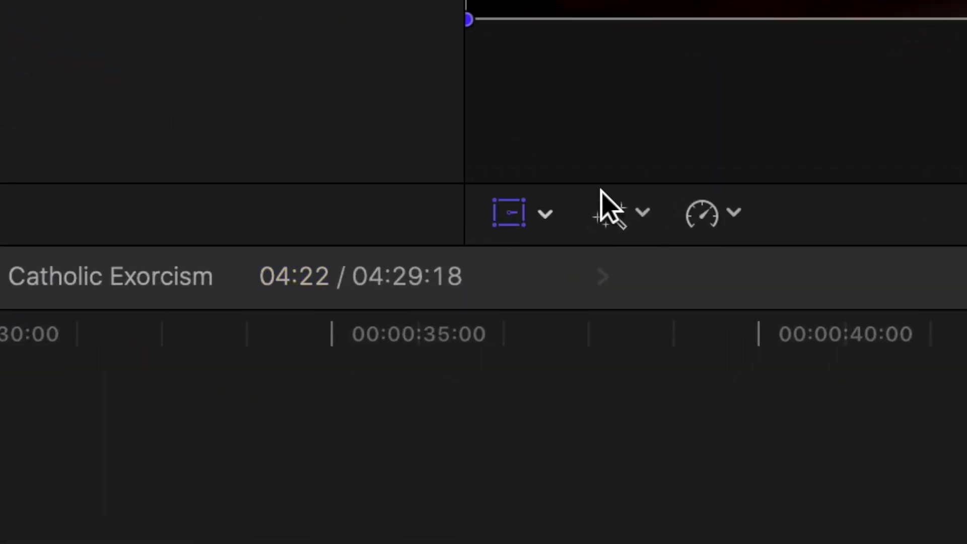
click(550, 215)
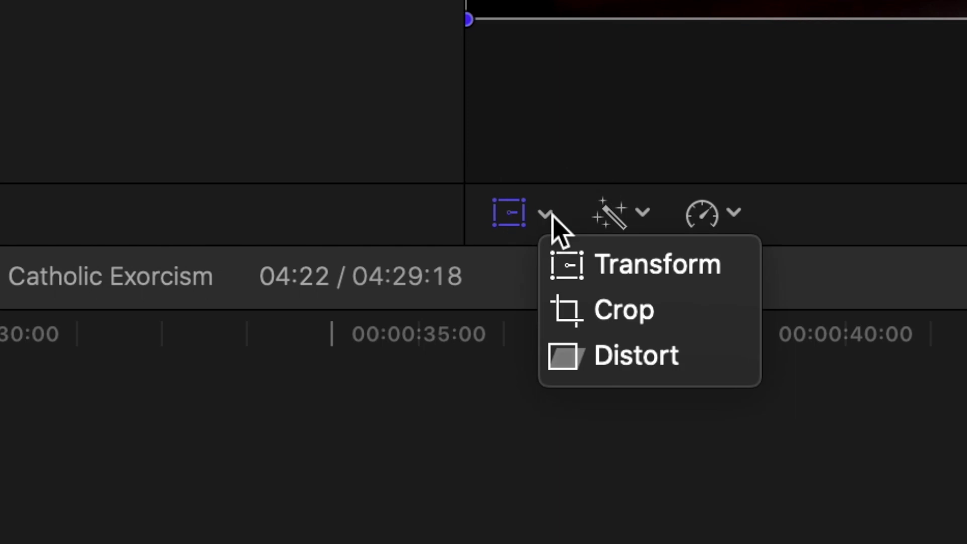
click(651, 311)
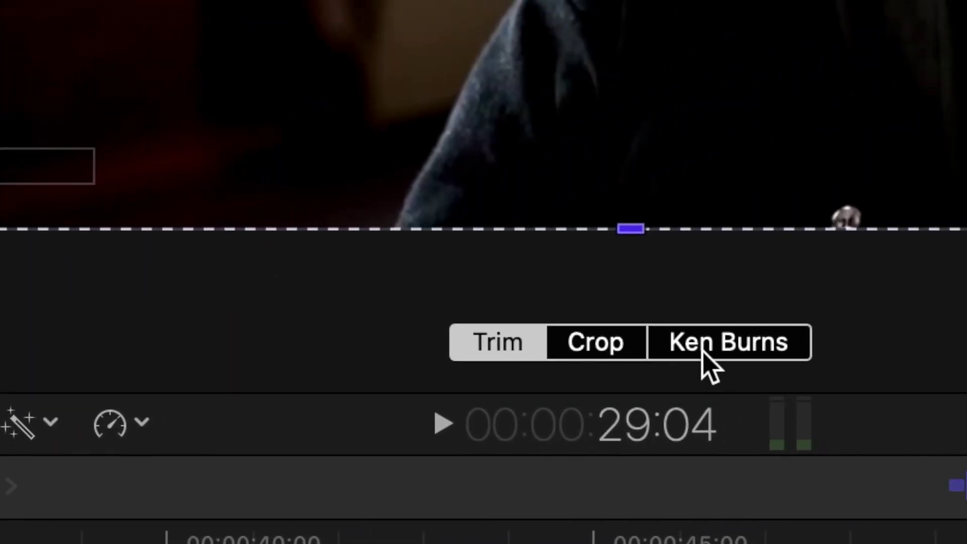
click(724, 345)
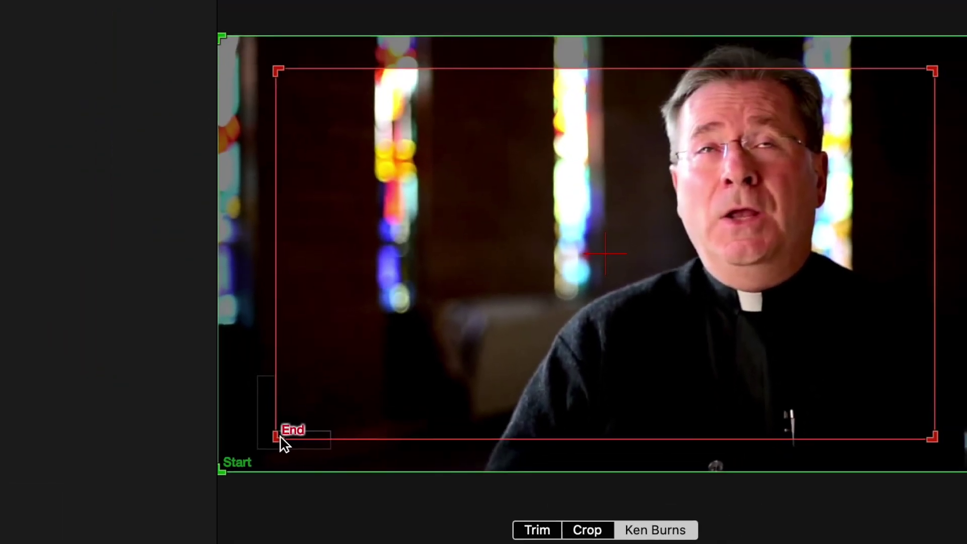
drag(186, 348, 405, 289)
drag(573, 315, 424, 351)
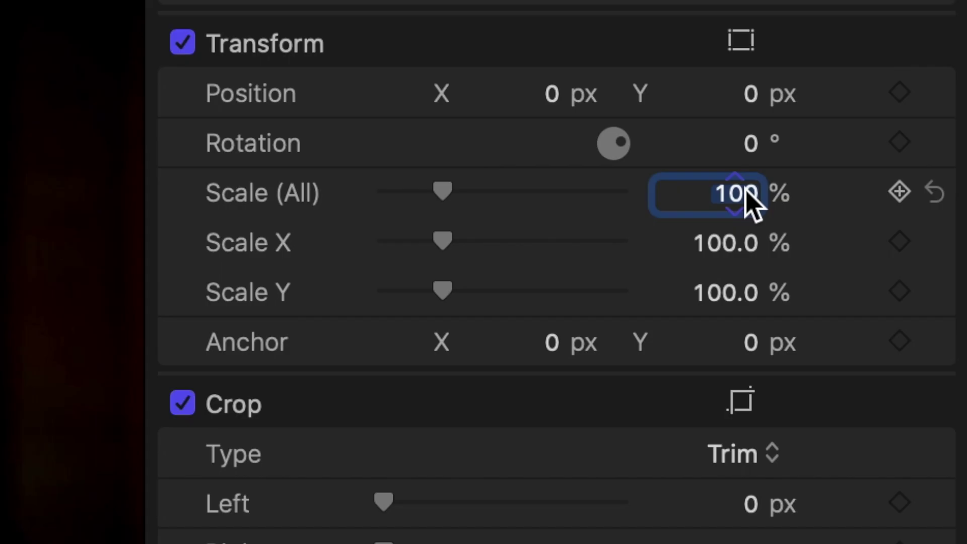
- Scale the interview shot to 150%, reframe it, and keyframe Position for a slow sideways pan
text(0)
key(Return)
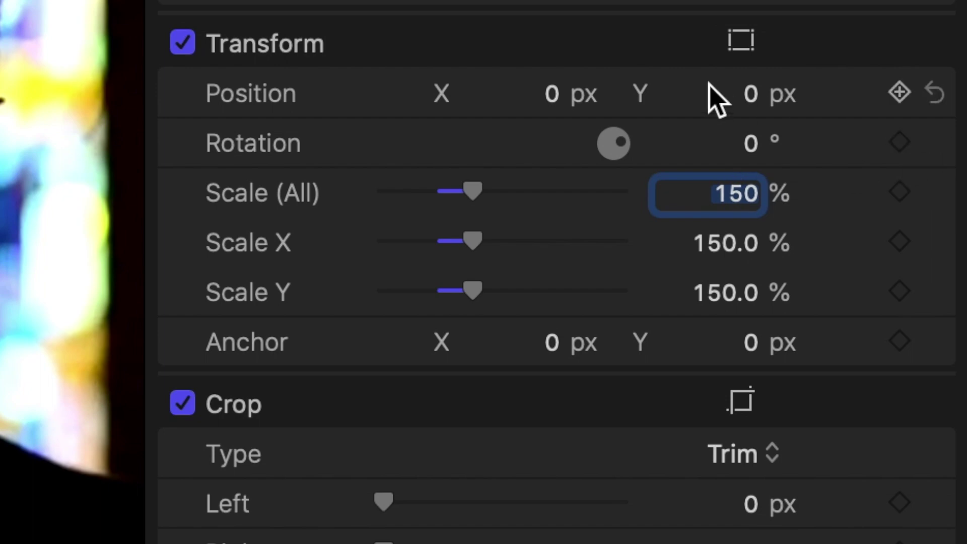
drag(715, 99, 655, 103)
drag(560, 92, 523, 94)
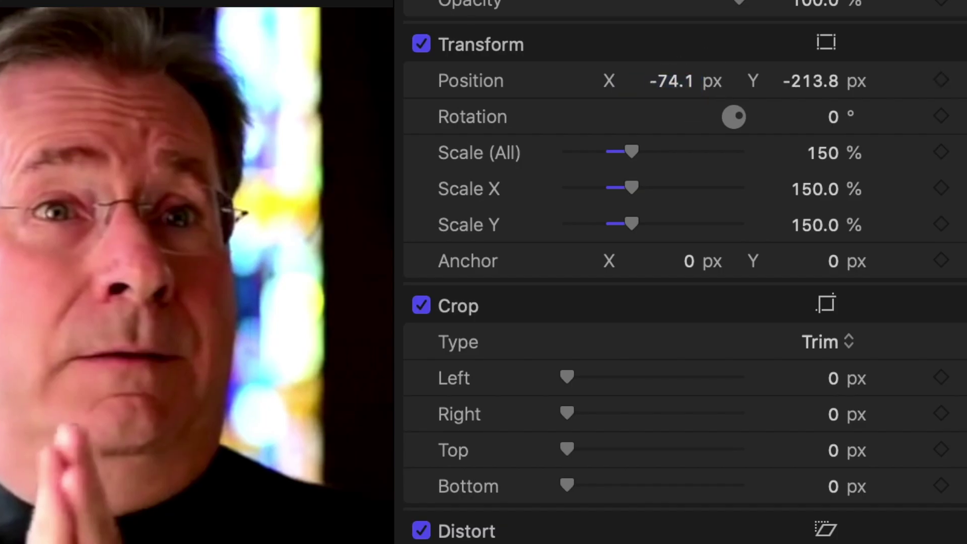
click(941, 80)
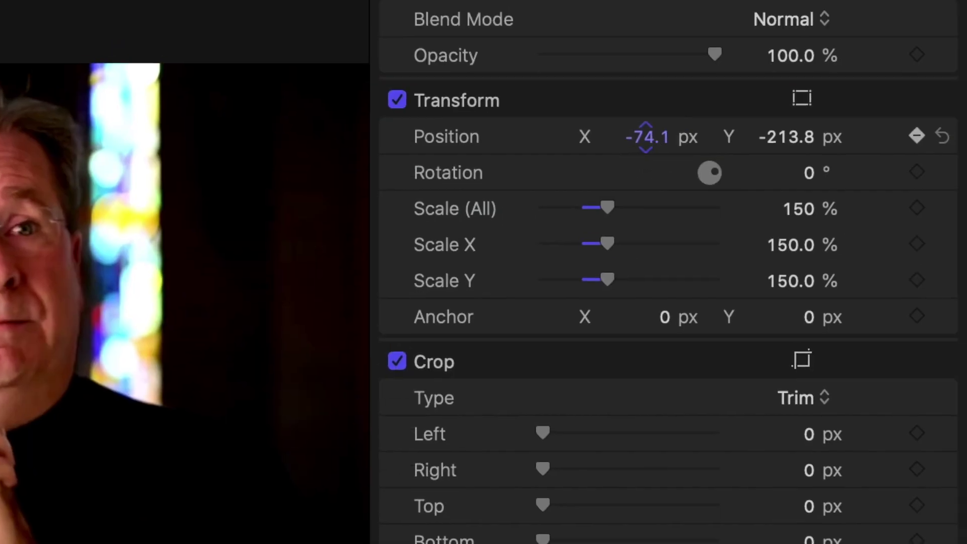
drag(650, 137, 690, 137)
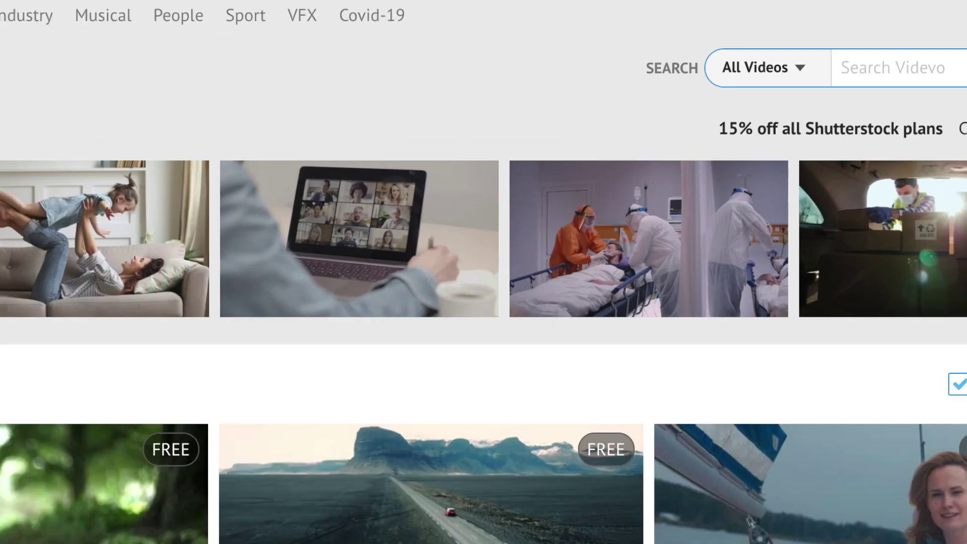
- Search Videvo for RELIGION footage and show only free clips
text(RELIGION)
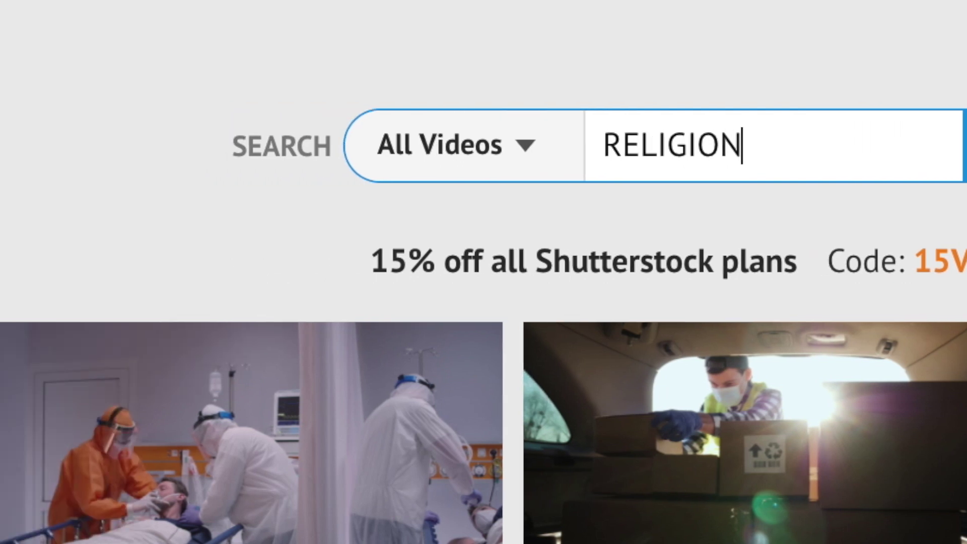
key(Return)
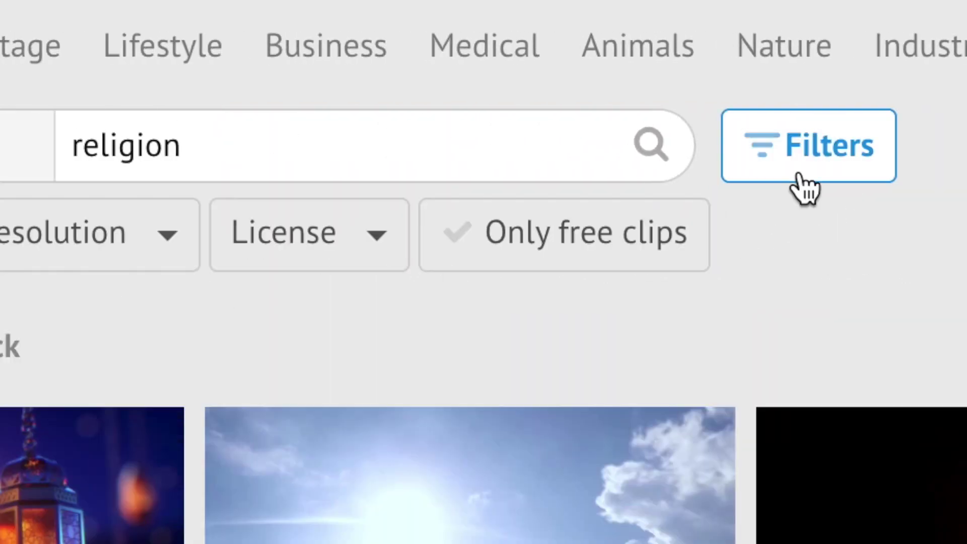
click(563, 234)
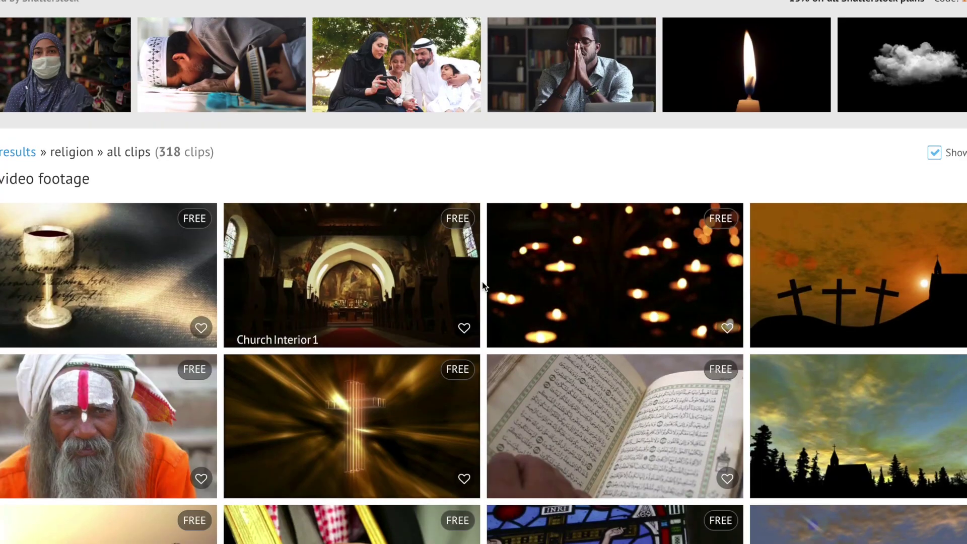
- Open the Church Interior 1 clip page in a new tab and switch to it
scroll(481, 282, down, 2)
right_click(366, 184)
click(398, 194)
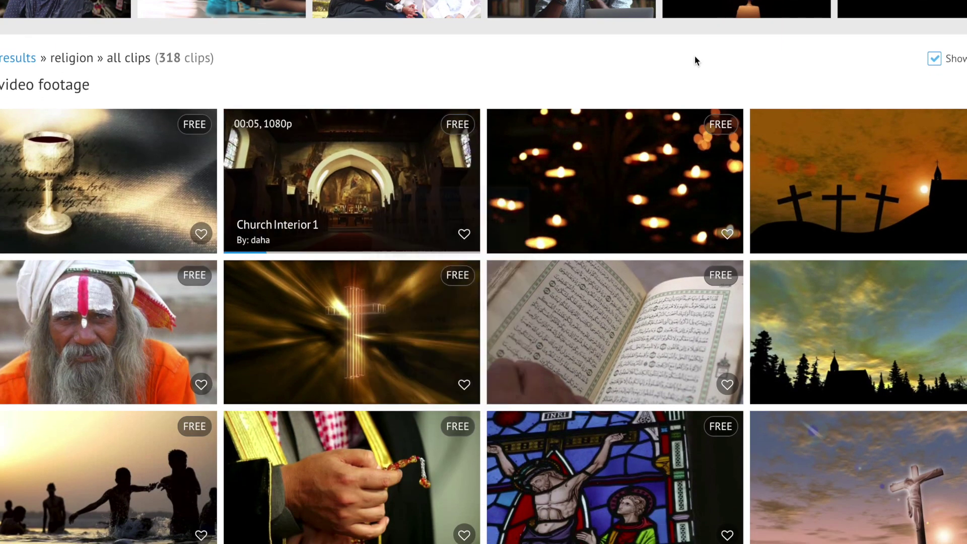
key(ctrl+Tab)
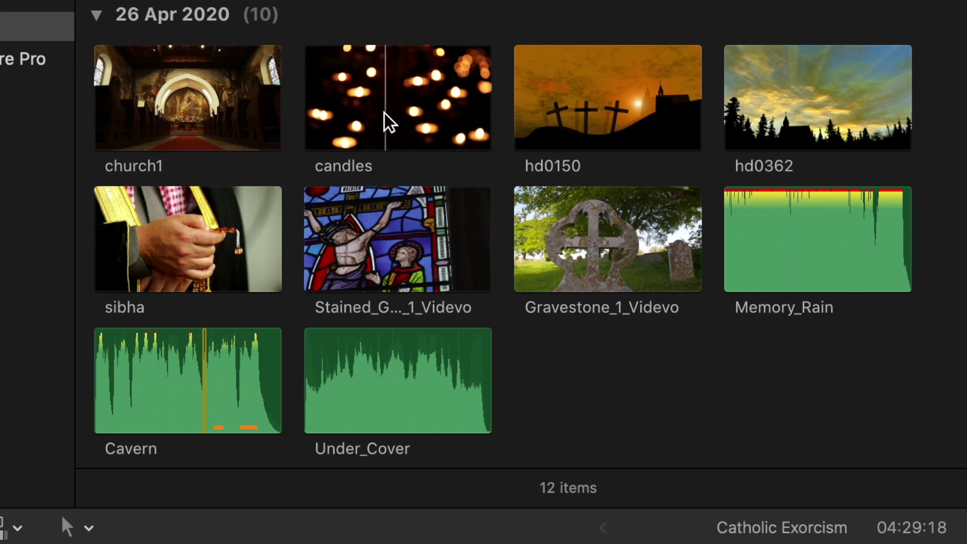
- Preview the candles and church1 clips, then add Stained_Glass_Window_1_Videvo above the interview as B-roll
click(390, 122)
click(162, 97)
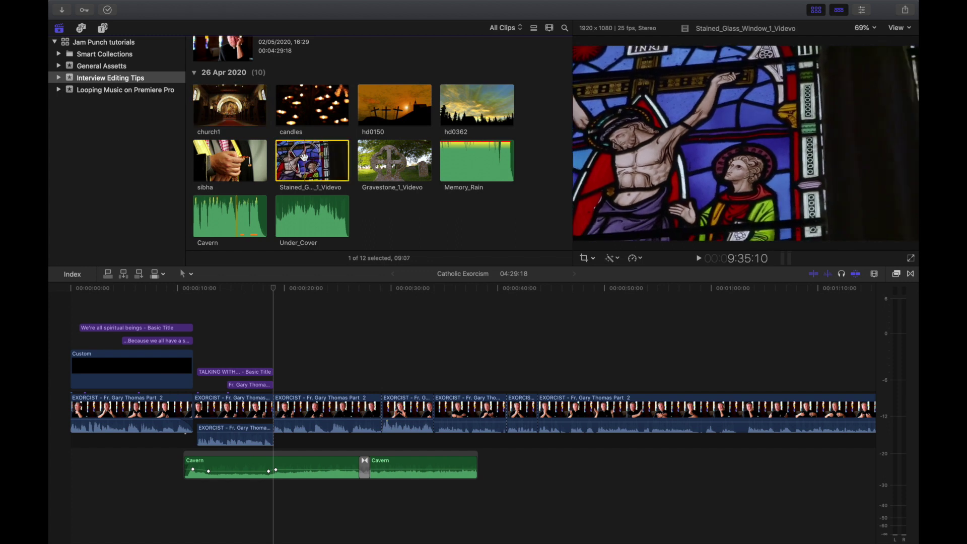
drag(303, 157, 277, 363)
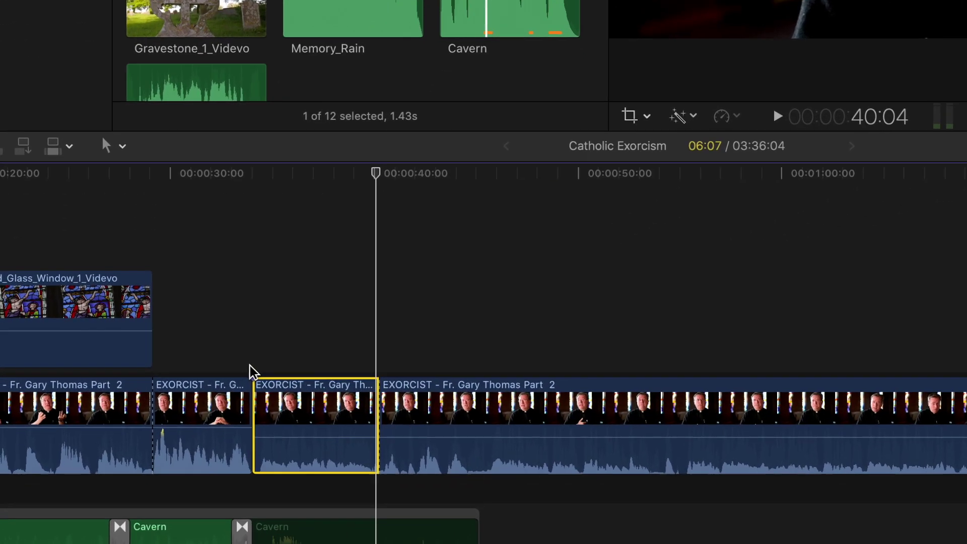
- Raise the producer's question clip volume to maximum and play it back to check
click(260, 391)
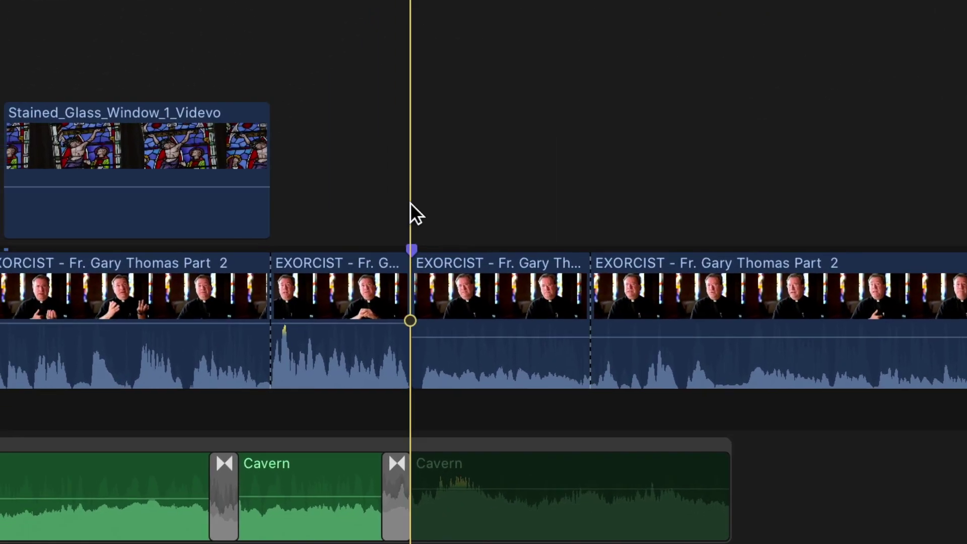
click(562, 289)
drag(562, 272, 562, 100)
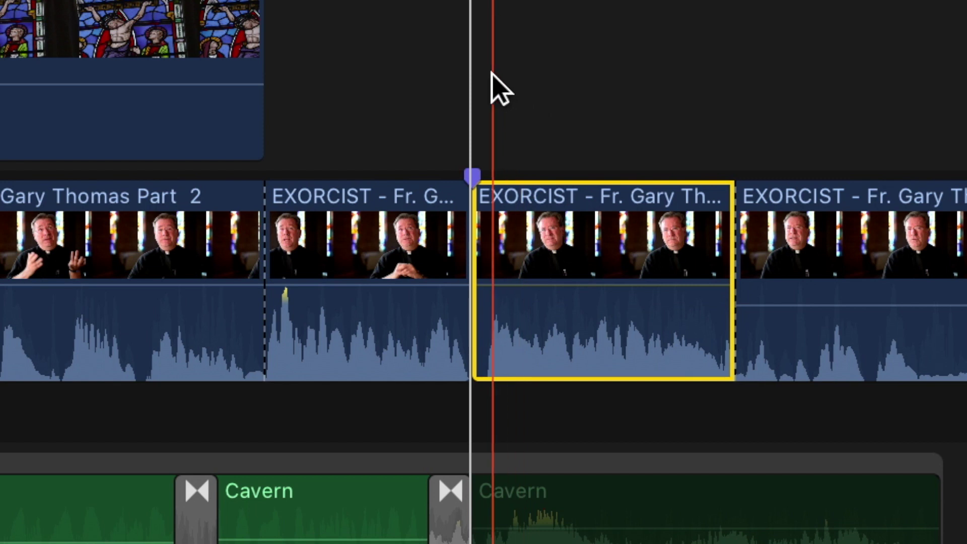
key(space)
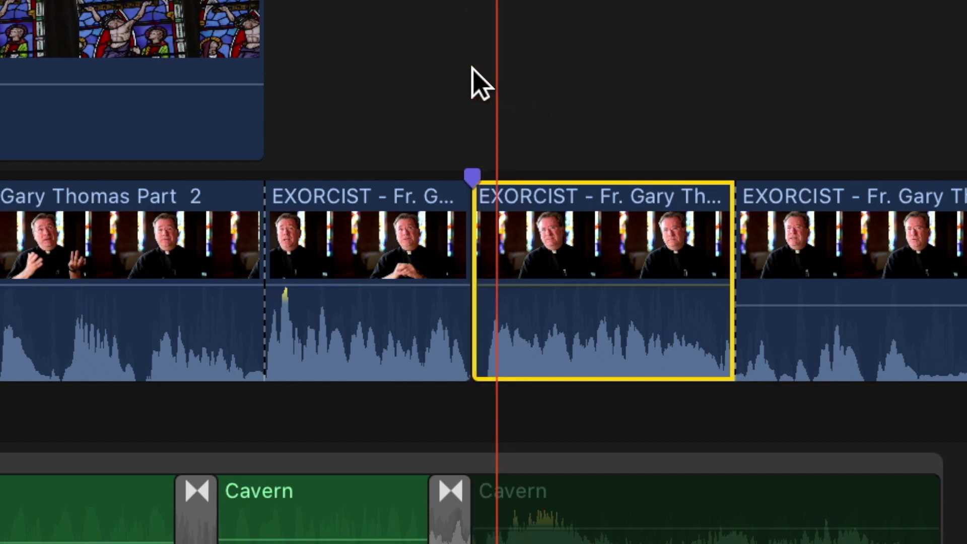
key(space)
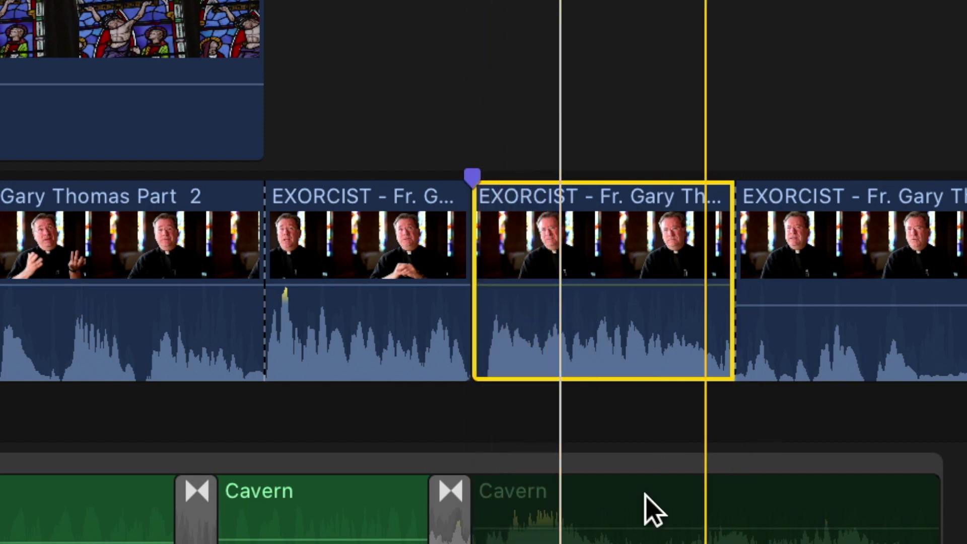
- Re-enable the last Cavern section, dip it to -5 dB with a keyframe, and shorten its end
click(634, 516)
key(v)
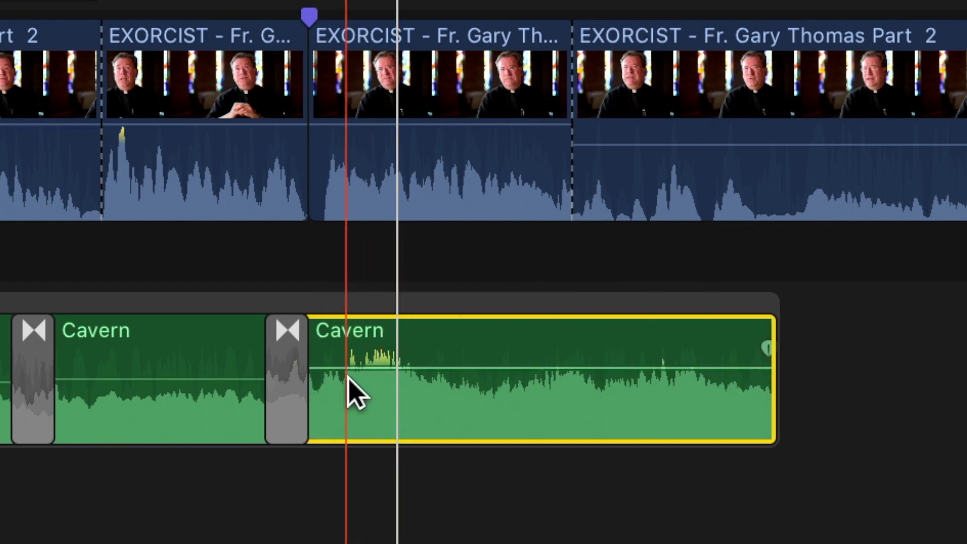
alt+click(321, 368)
drag(351, 368, 352, 376)
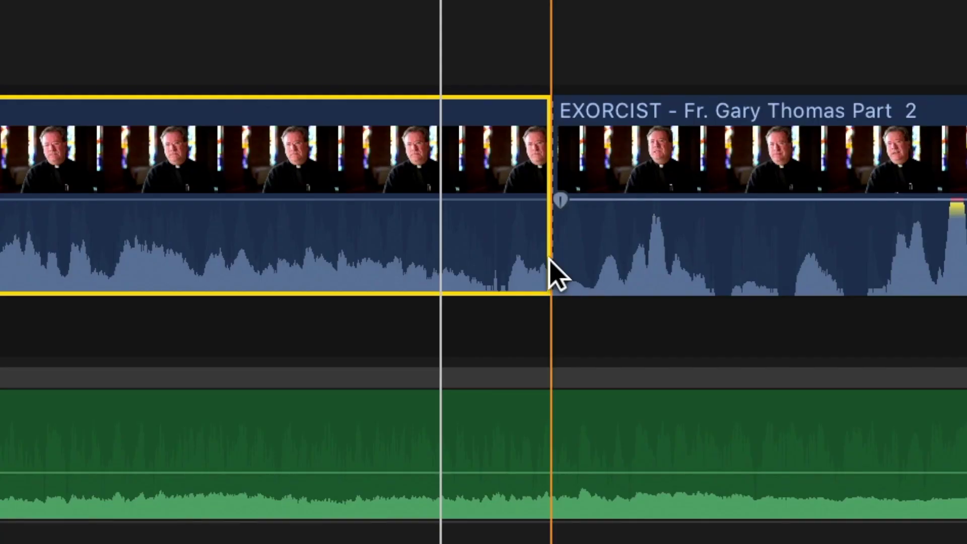
drag(539, 264, 490, 266)
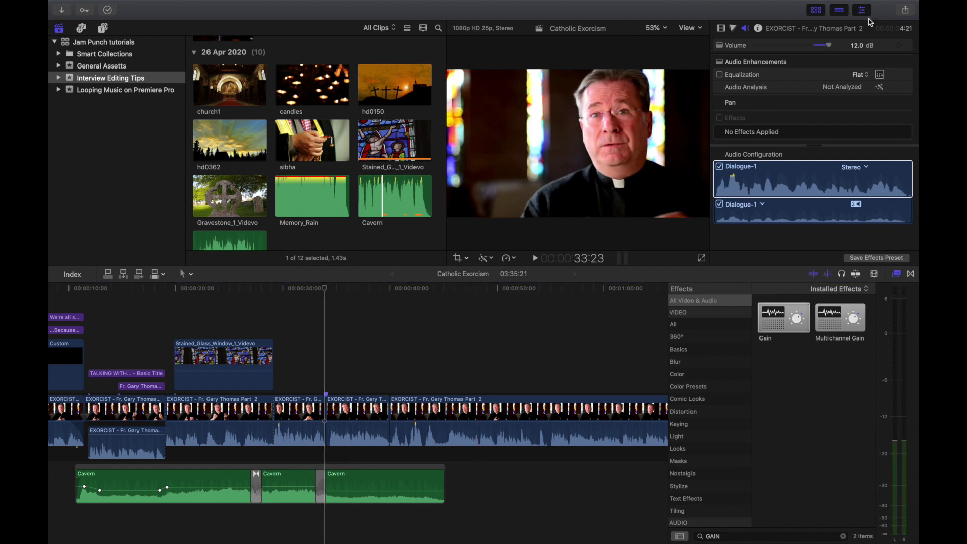
- Hide the Inspector, widen the viewer, and return the playhead to the project start
click(867, 10)
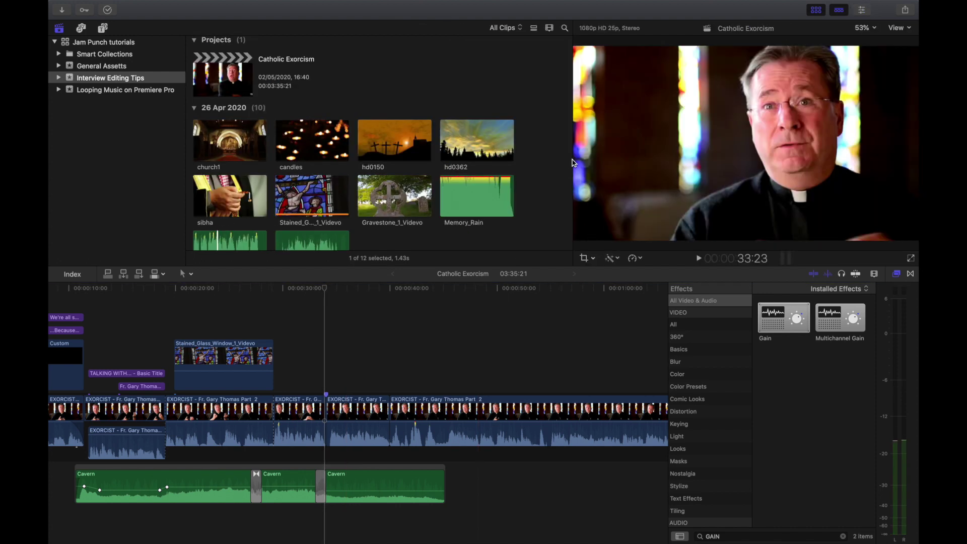
drag(572, 162, 388, 160)
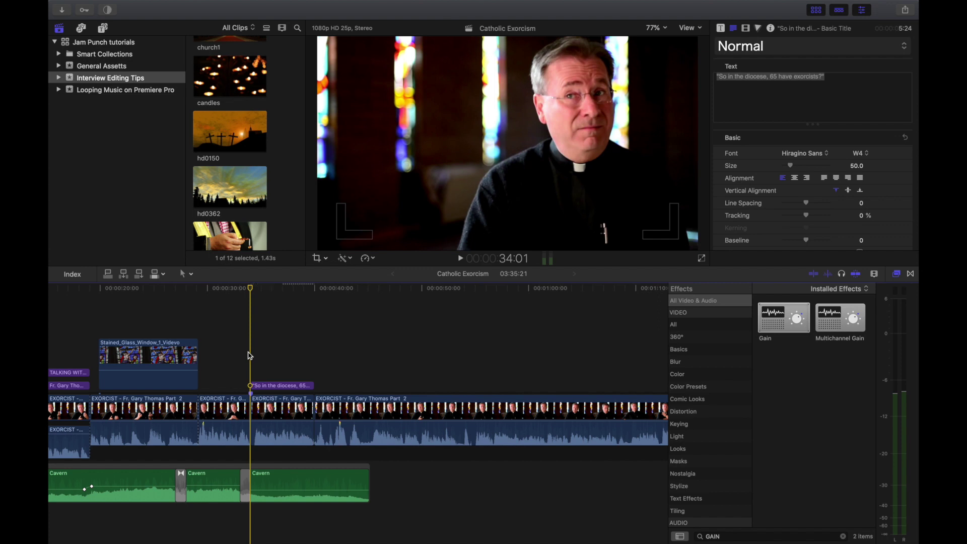
key(Home)
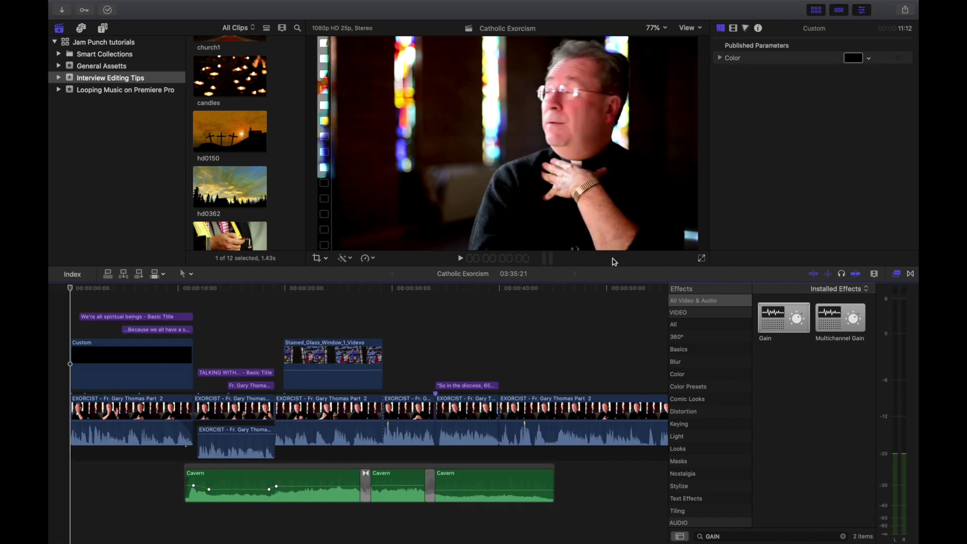